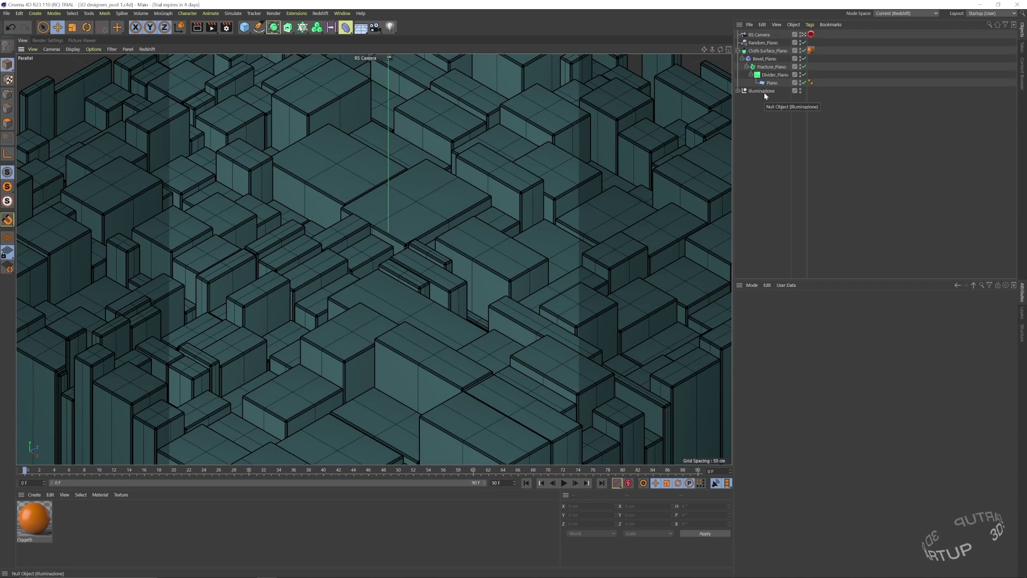
Disable Divider, Fracture and Cloth Surface and select the bare 400 × 400 cm Piano plane
click(804, 75)
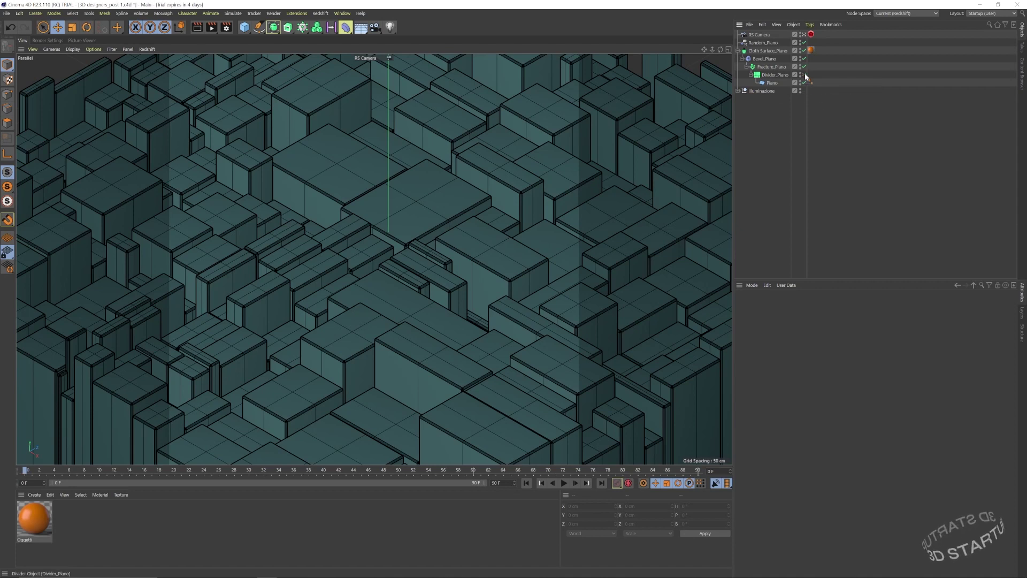
click(804, 66)
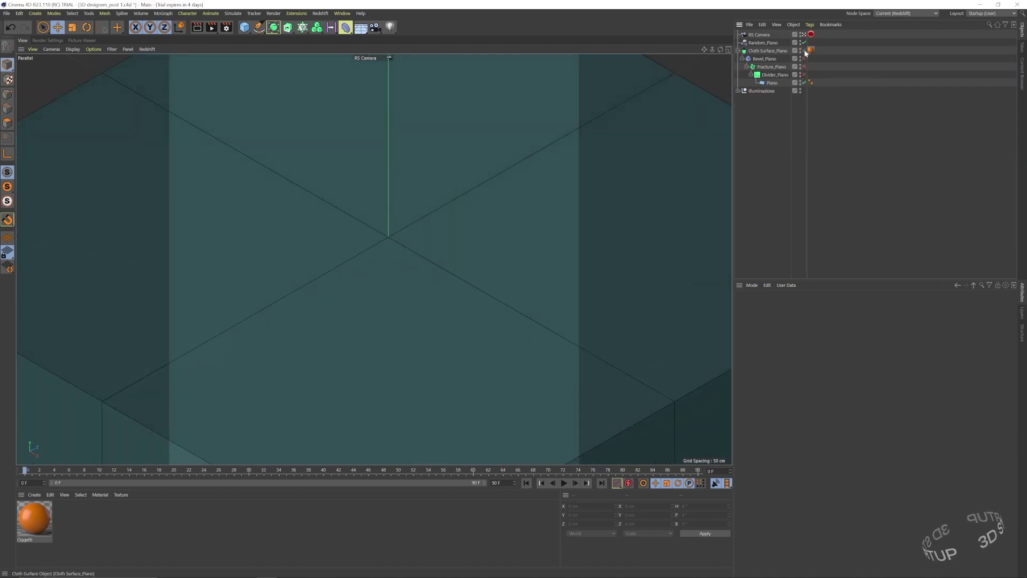
click(804, 50)
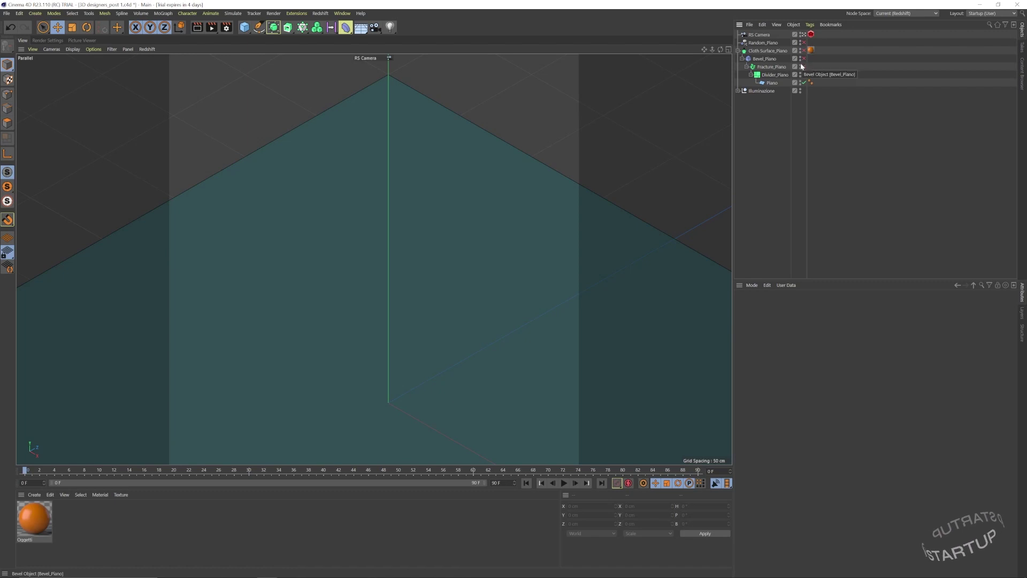
click(772, 84)
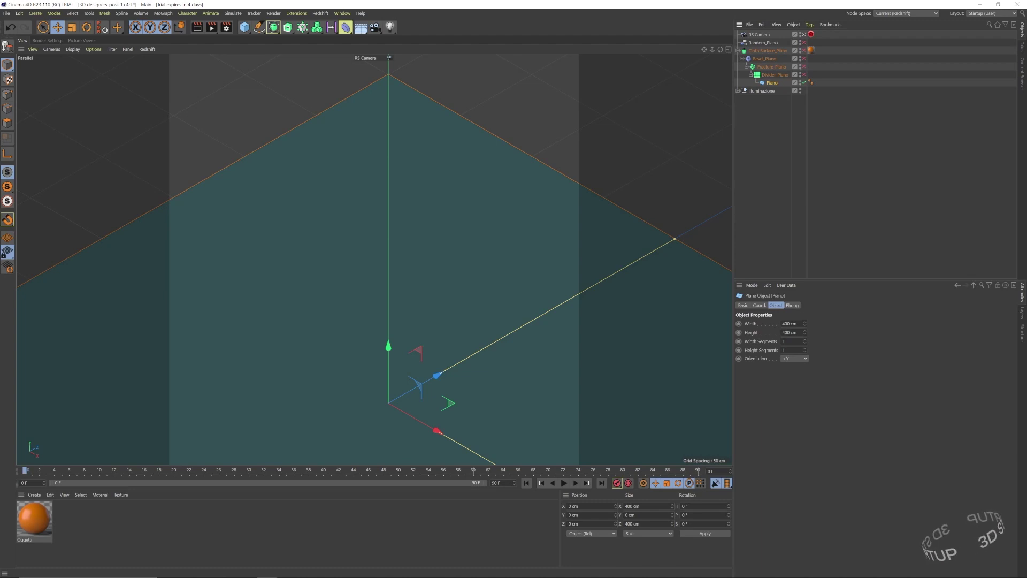
Re-enable Divider_Piano to tile the plane and show its Taylor, 4-iteration, 18%/35% settings
click(804, 74)
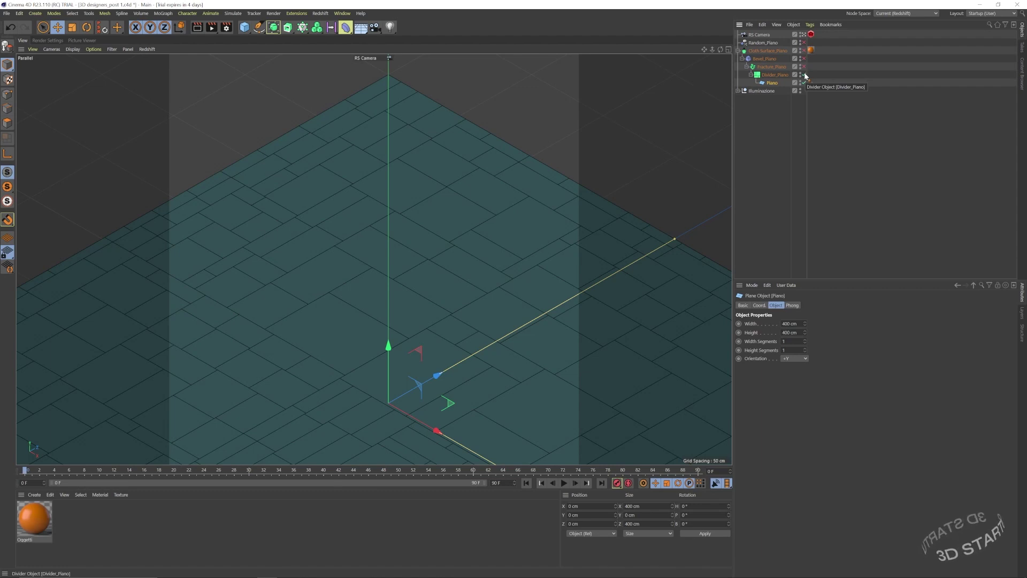
click(778, 74)
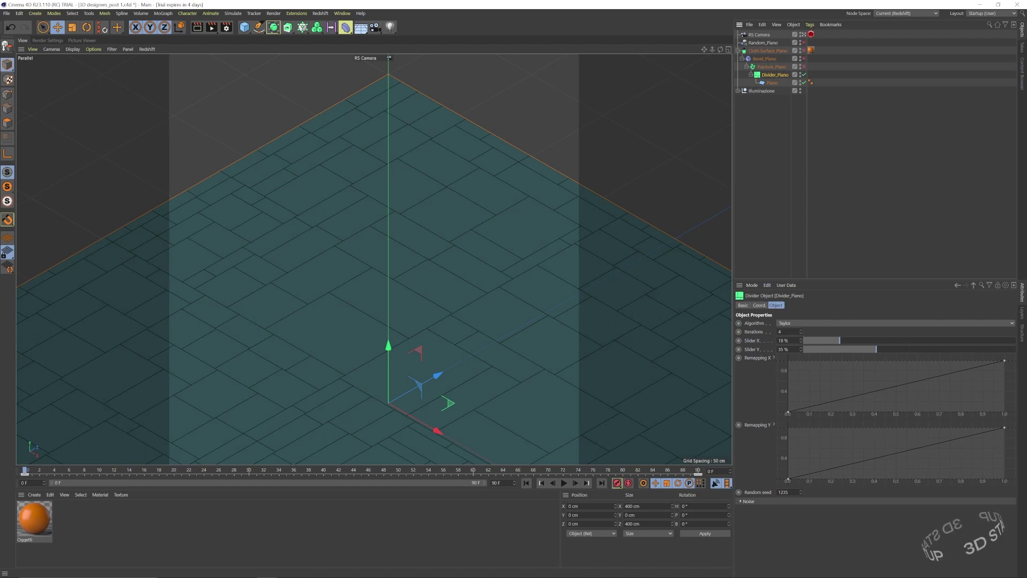
Try other Divider values, keep 4 iterations and Slider X 18%, then expand the Noise group
click(801, 334)
click(801, 335)
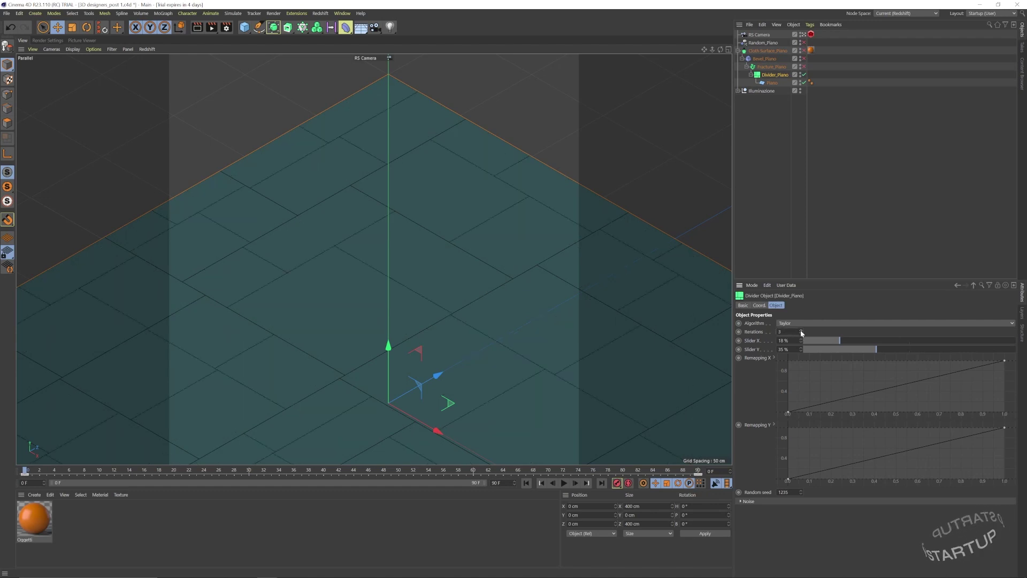
click(801, 331)
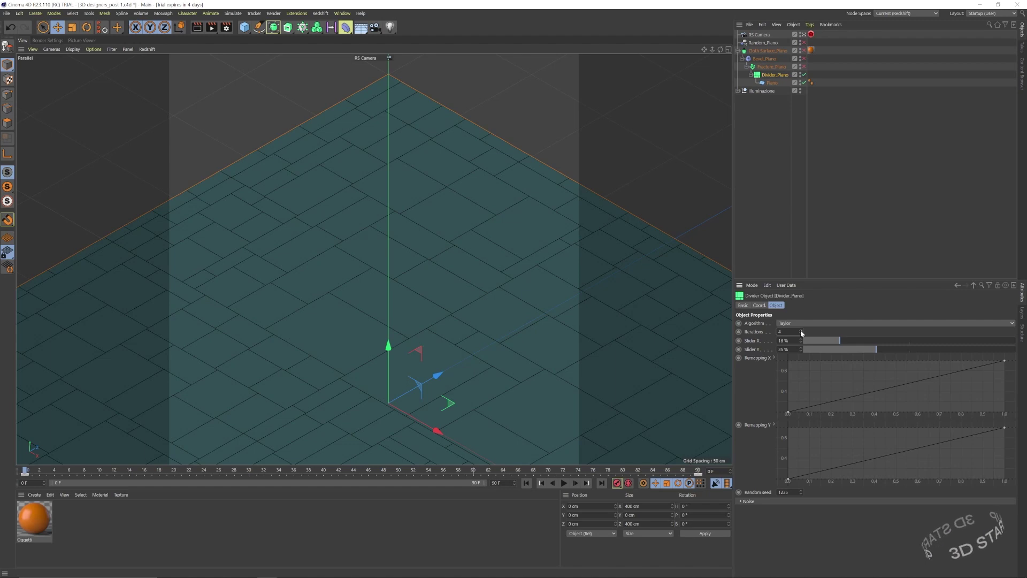
mouse_move(838, 340)
mouse_down()
mouse_move(943, 351)
mouse_move(876, 349)
mouse_up()
key(ctrl+z)
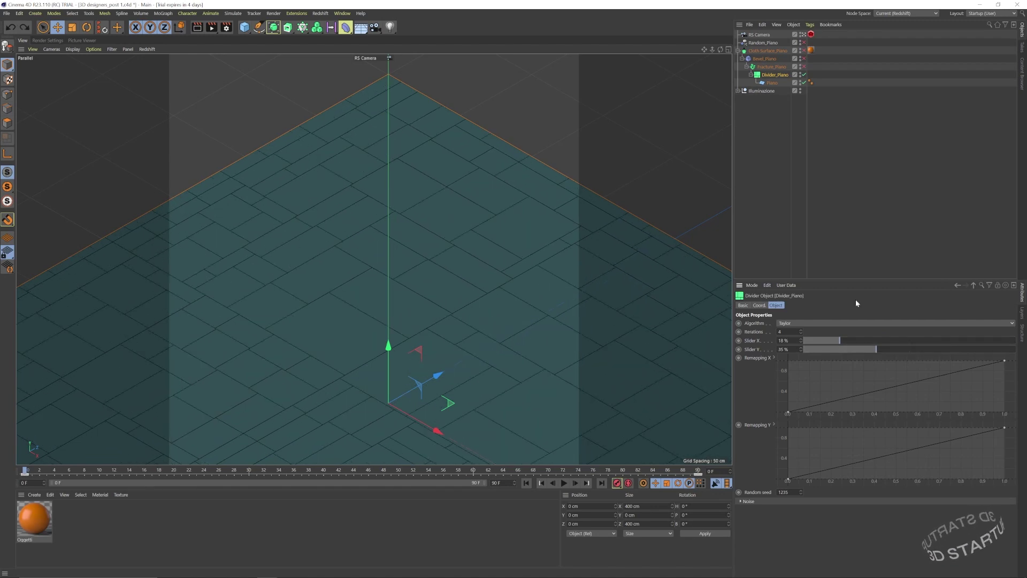
click(742, 501)
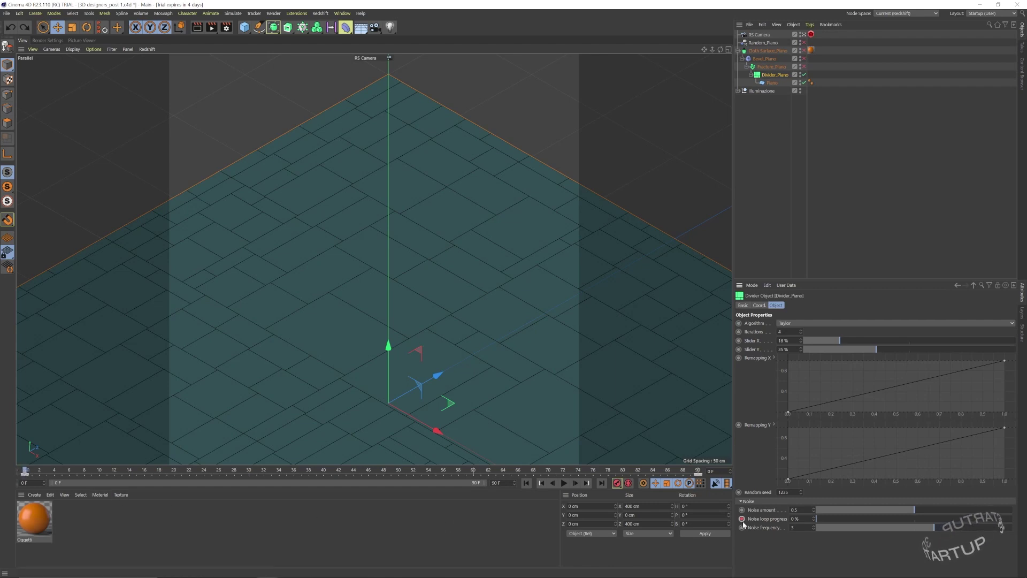
drag(535, 471, 698, 471)
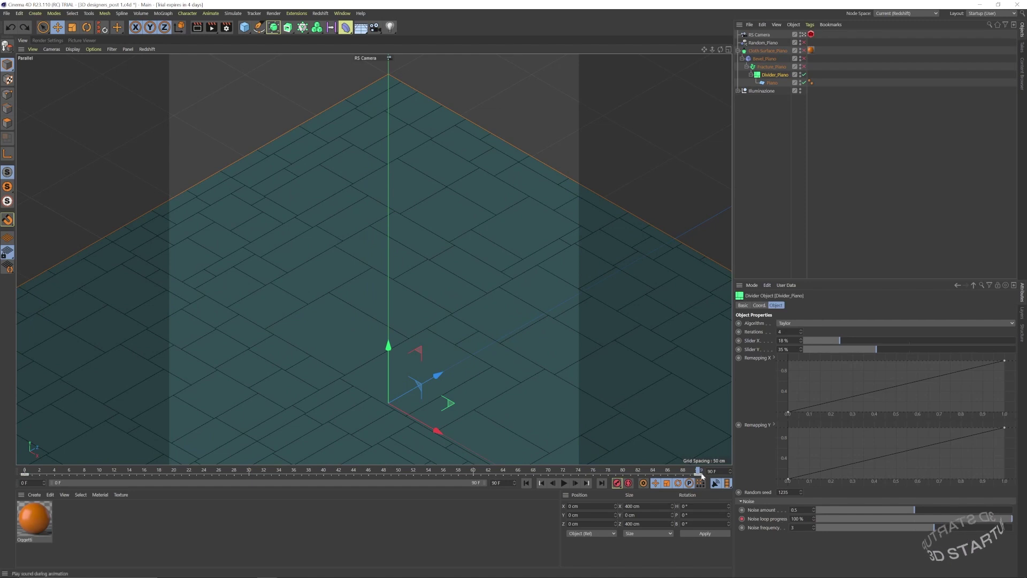
mouse_move(698, 471)
mouse_down()
mouse_move(407, 472)
mouse_move(495, 471)
mouse_up()
click(563, 486)
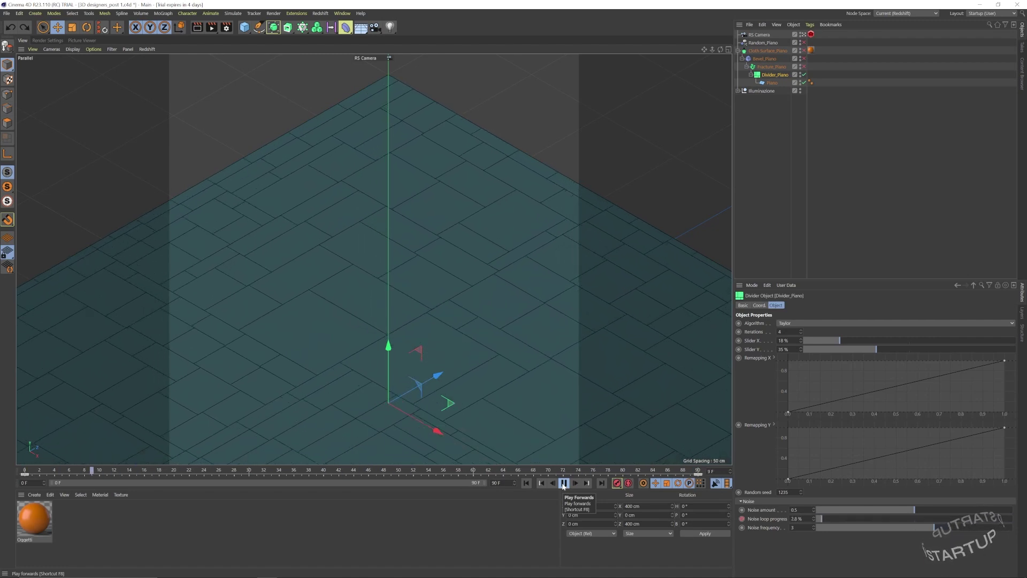
click(563, 483)
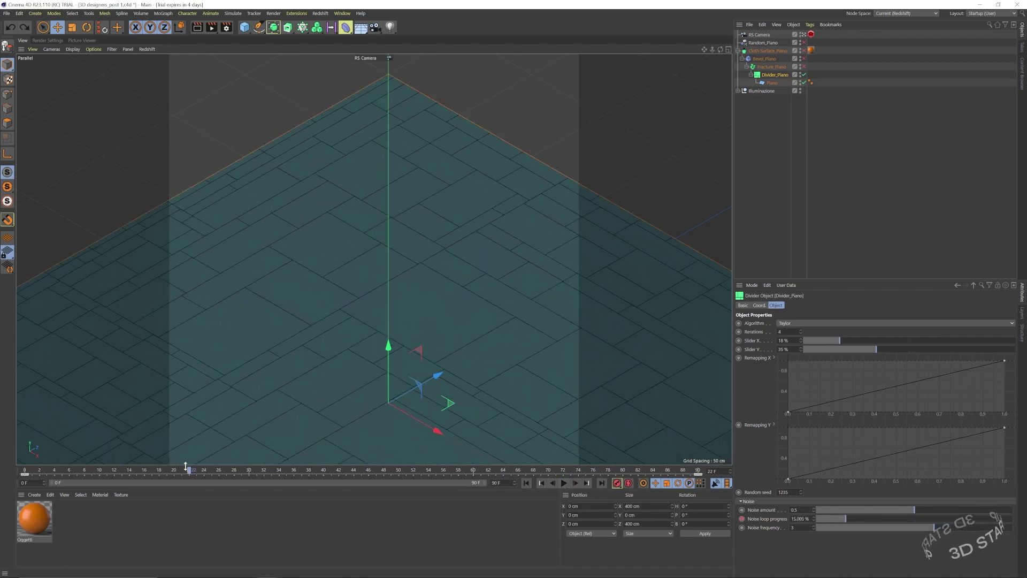
drag(189, 470, 1, 474)
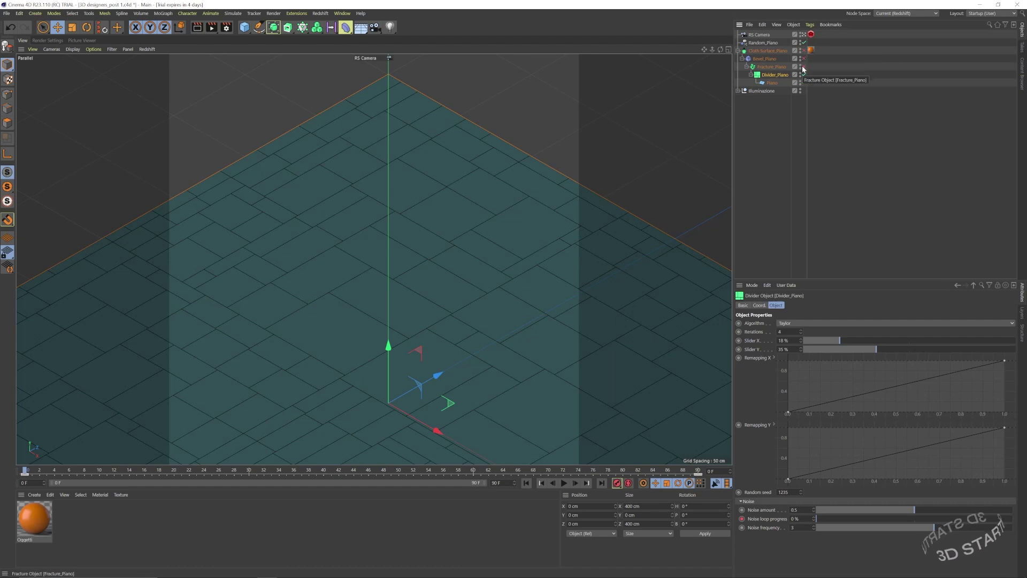
Turn Fracture_Piano, Cloth Surface_Piano and Bevel_Piano back on to form bevelled blocks
click(804, 67)
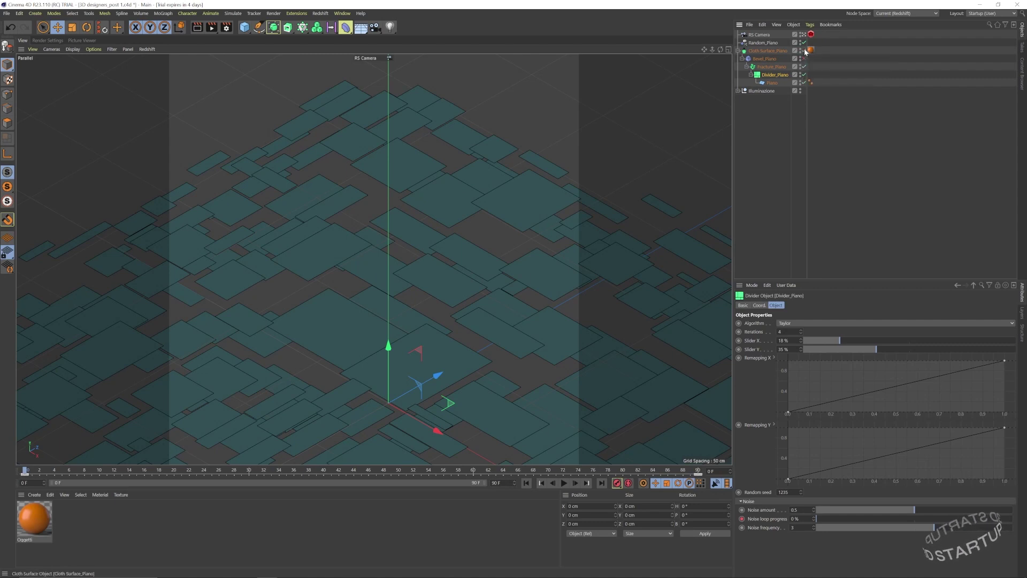
click(803, 50)
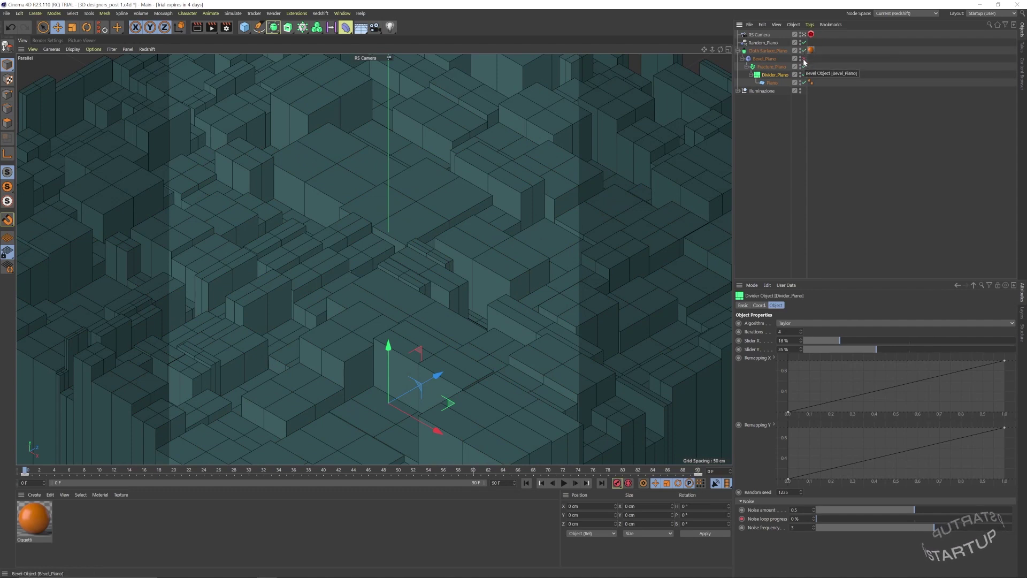
click(804, 59)
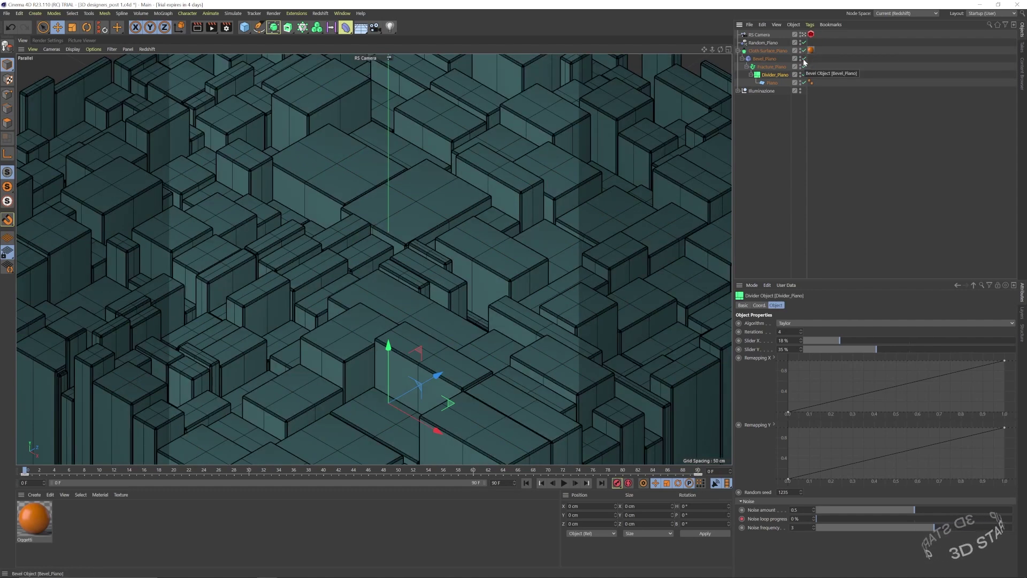